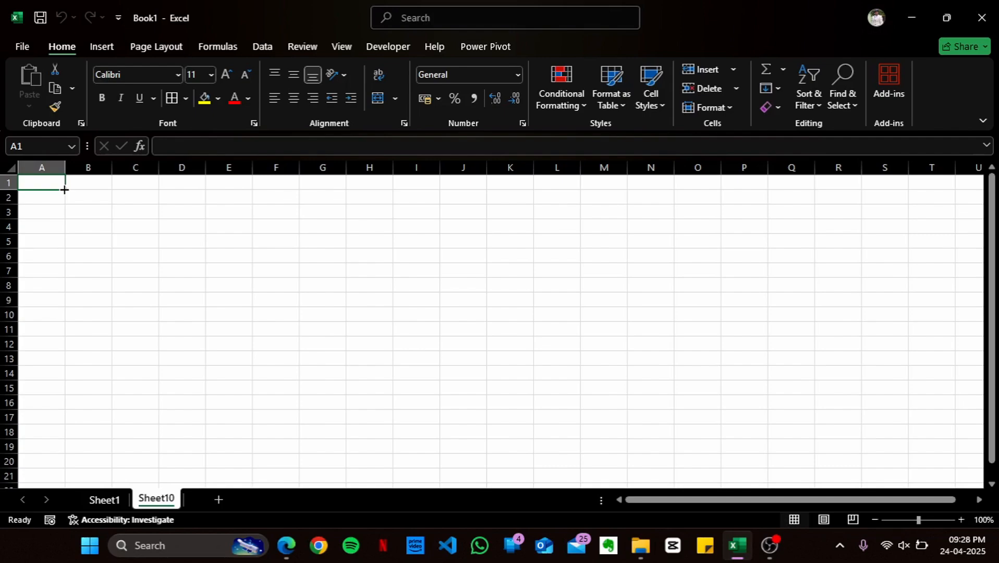
- Fill the empty cell A1 down through A13 on Sheet10
drag(65, 189, 50, 365)
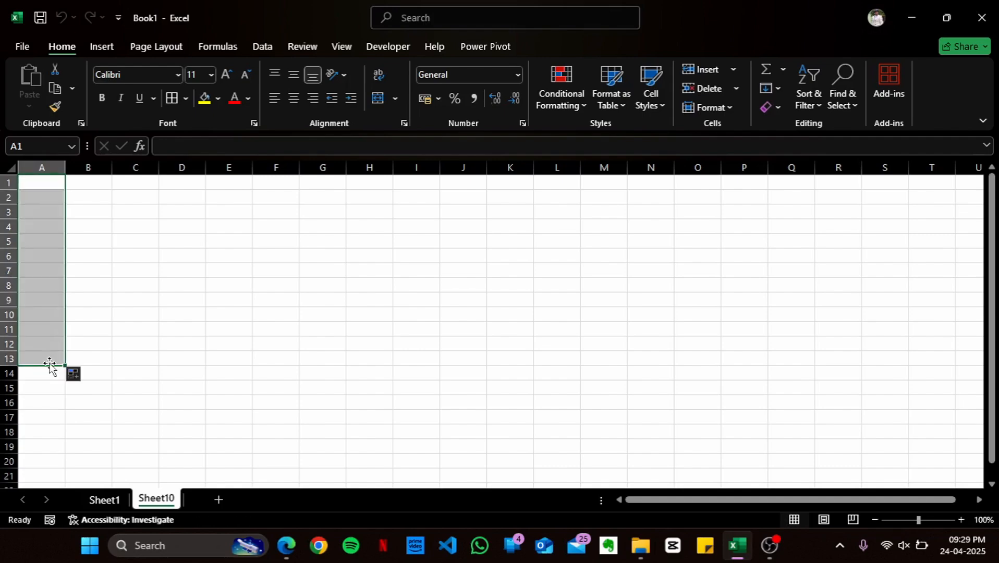
click(93, 252)
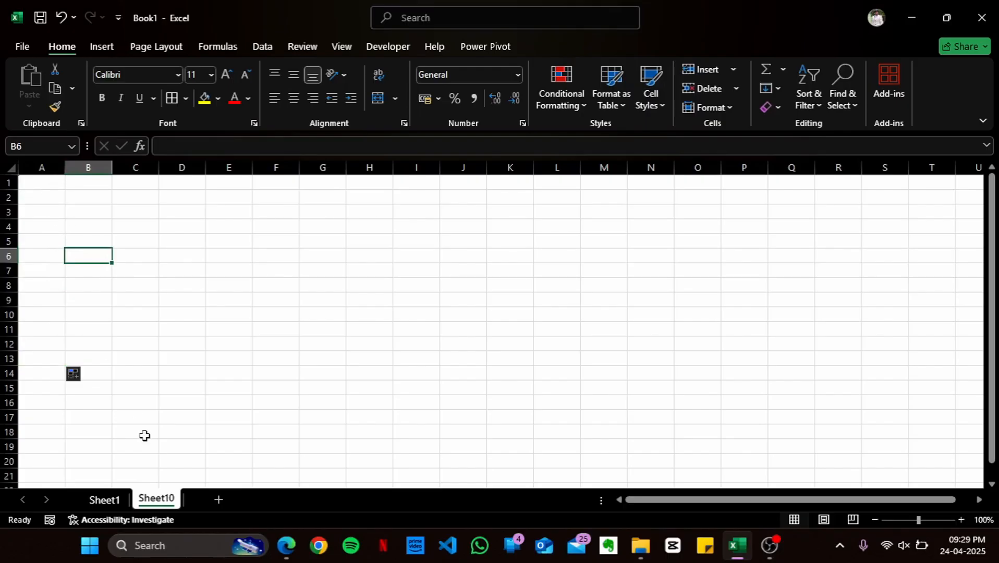
- Switch to Sheet1 and fill the name in cell B4 down through B9
click(112, 499)
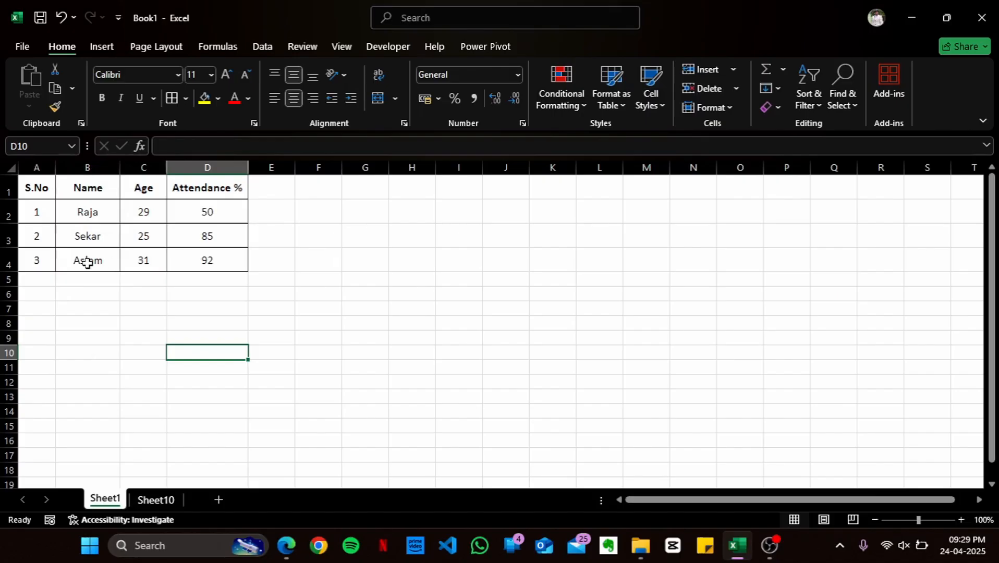
click(105, 262)
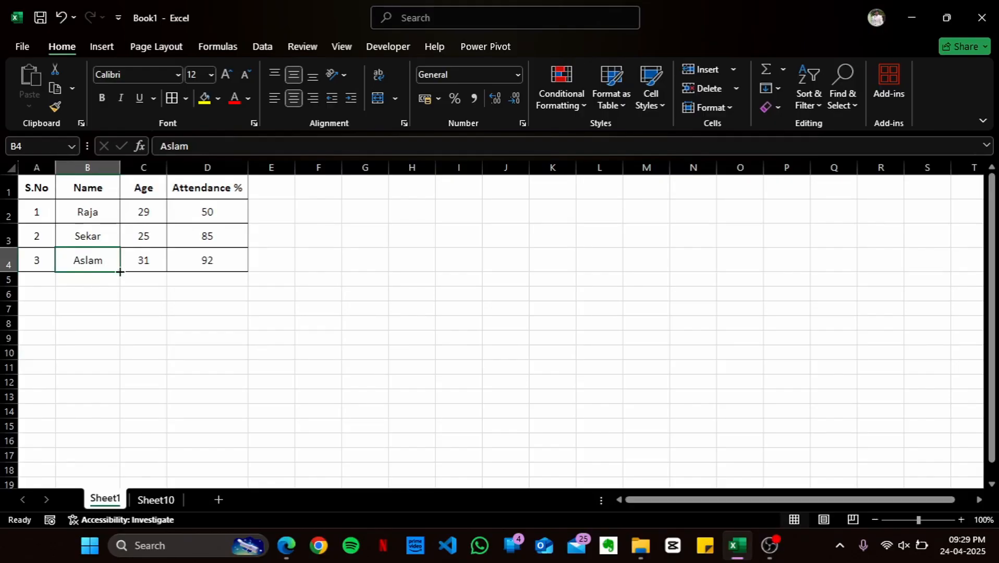
drag(120, 272, 115, 353)
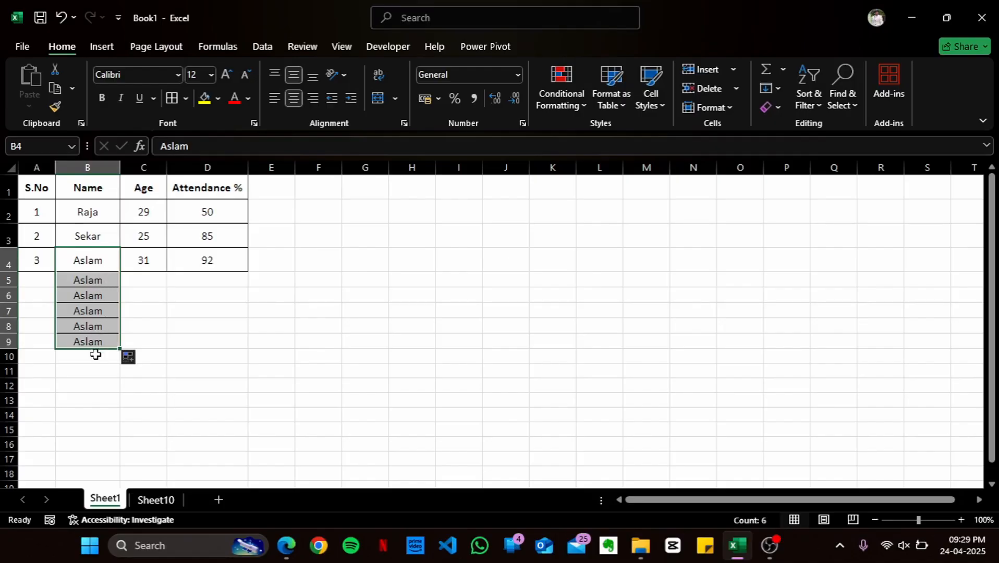
click(97, 336)
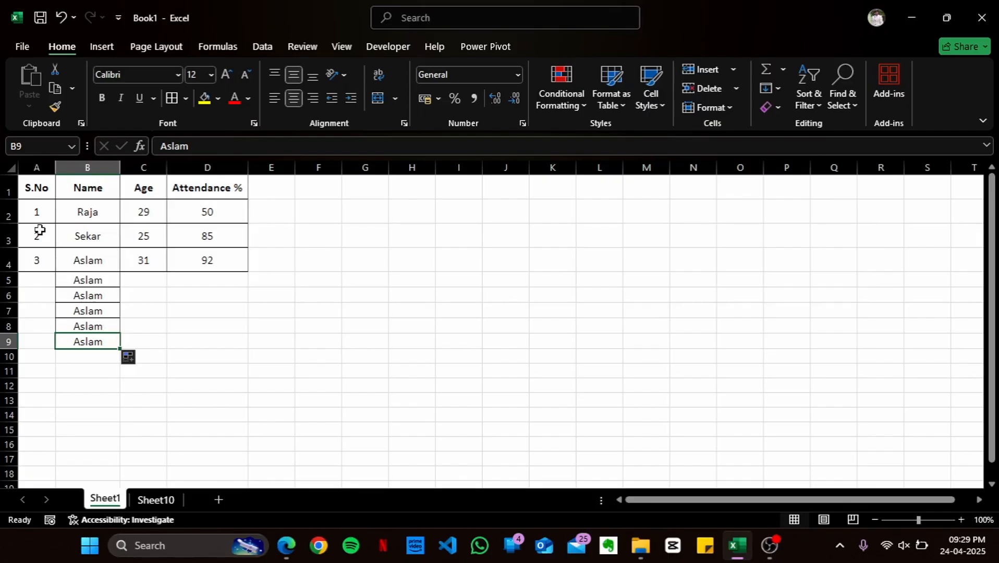
- Extend the S.No number series in column A down to A9, and move the name in B4 to D9
drag(40, 213, 49, 345)
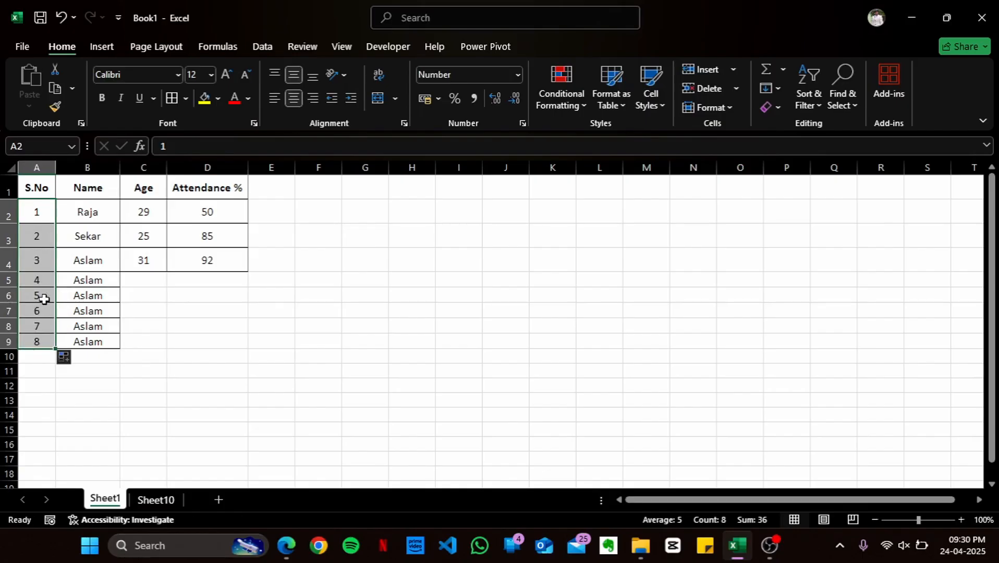
click(43, 371)
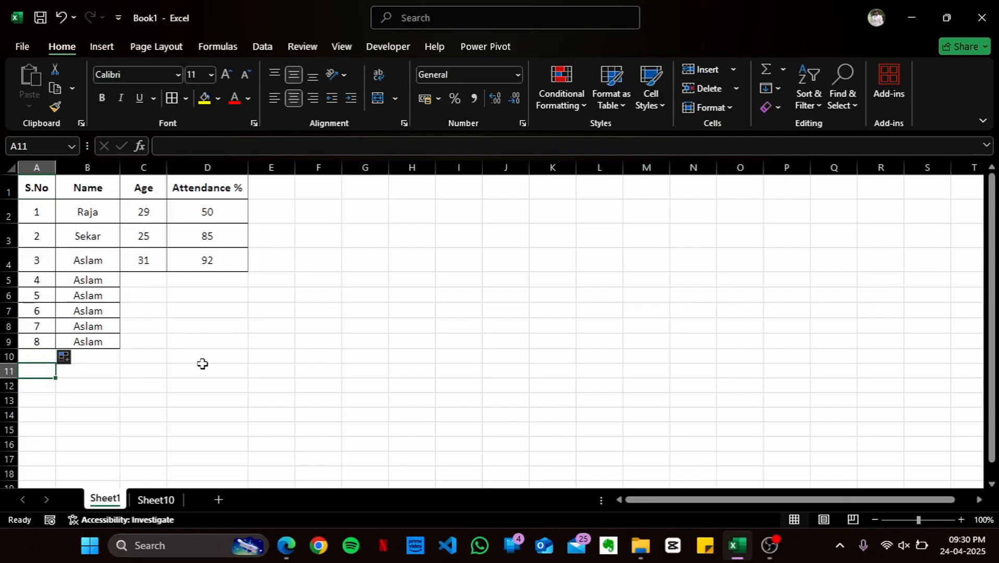
click(92, 261)
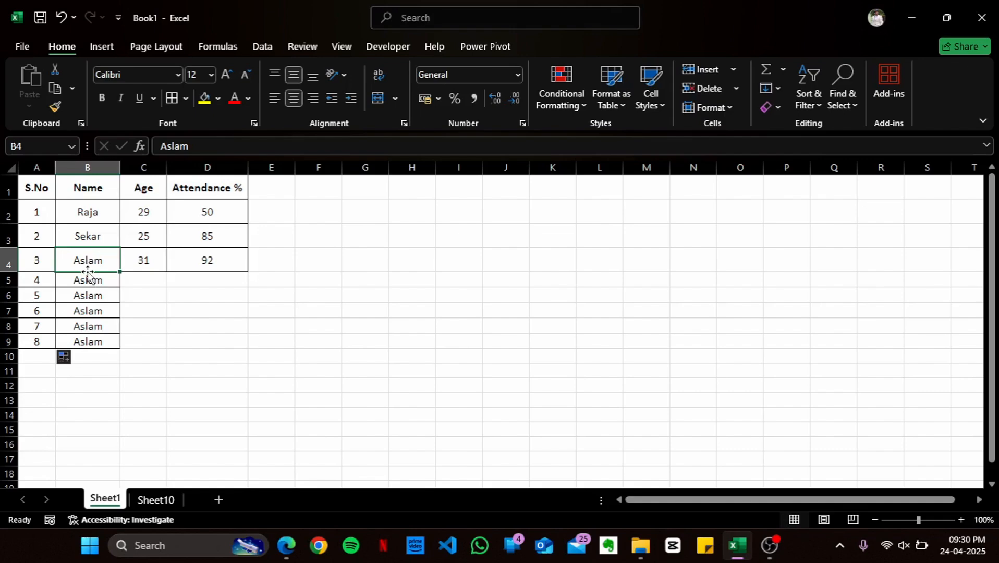
drag(88, 272, 243, 338)
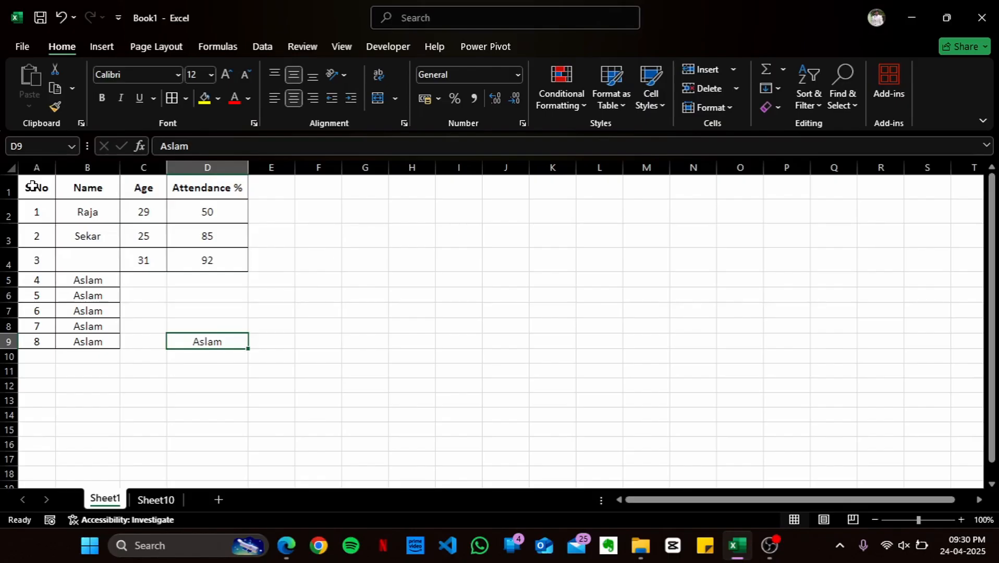
- Select the whole table range from A1 to D9
click(32, 187)
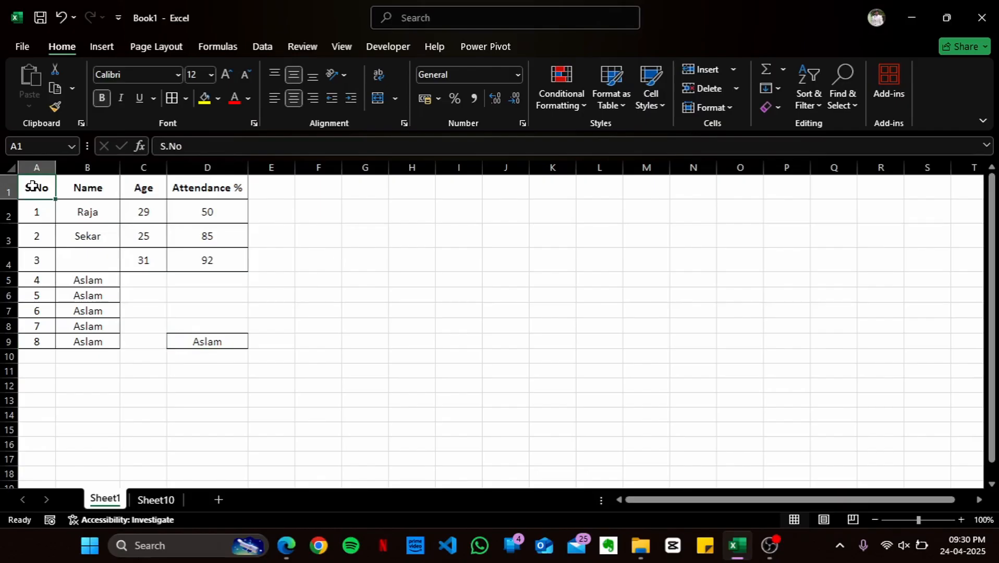
drag(32, 186, 237, 343)
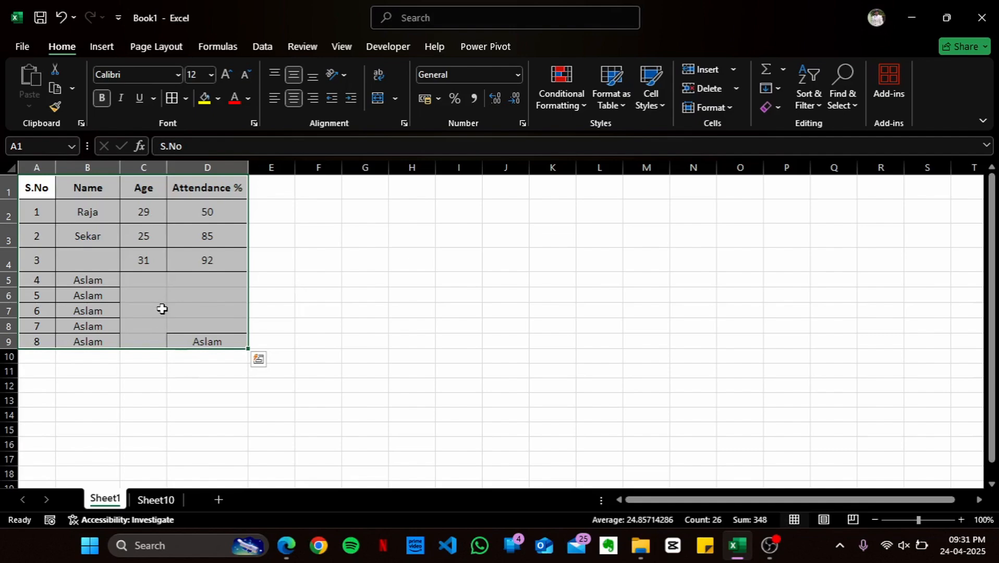
click(132, 275)
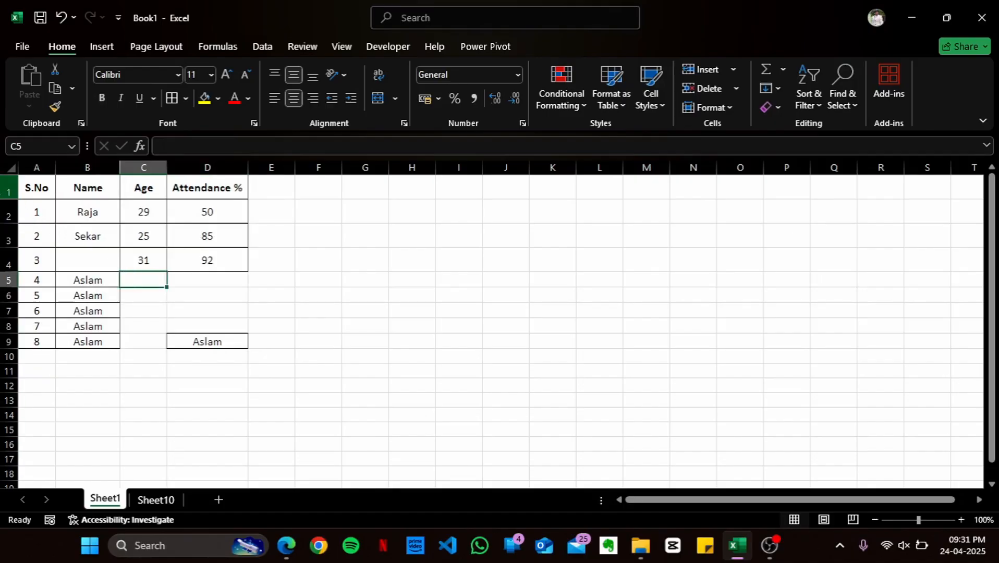
- Select entire rows 1 through 4 one at a time to show what a row is
click(5, 189)
click(4, 212)
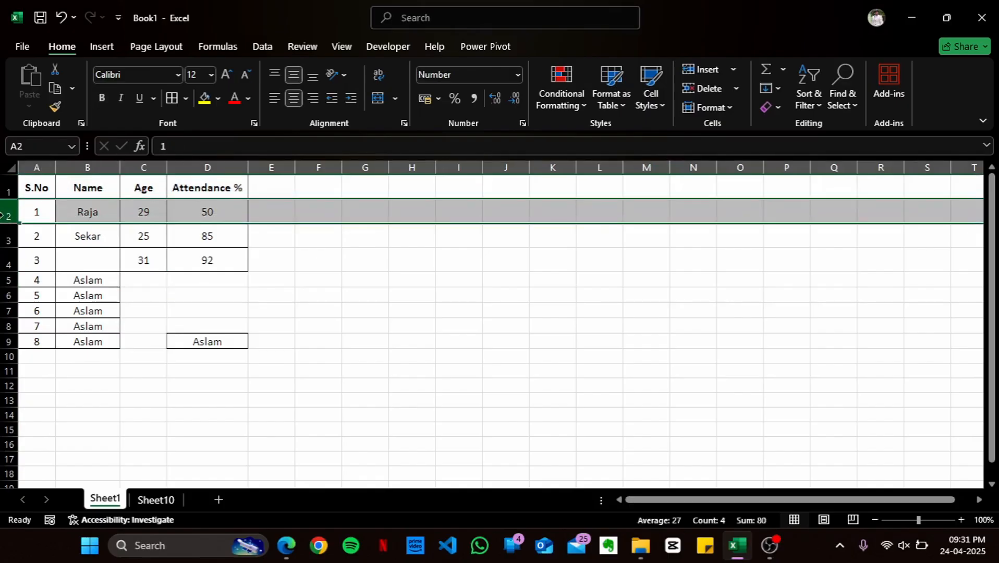
click(3, 237)
click(4, 261)
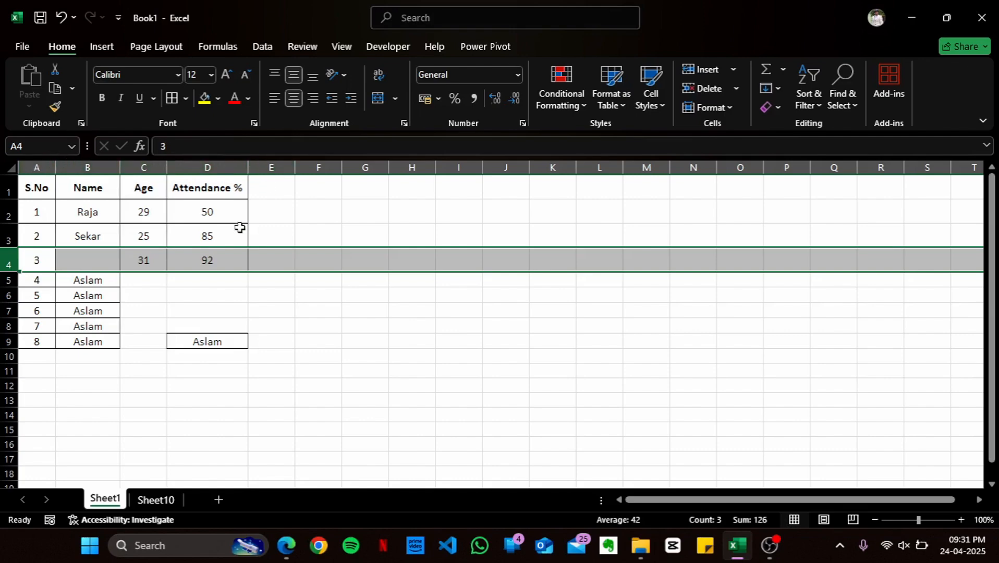
click(148, 296)
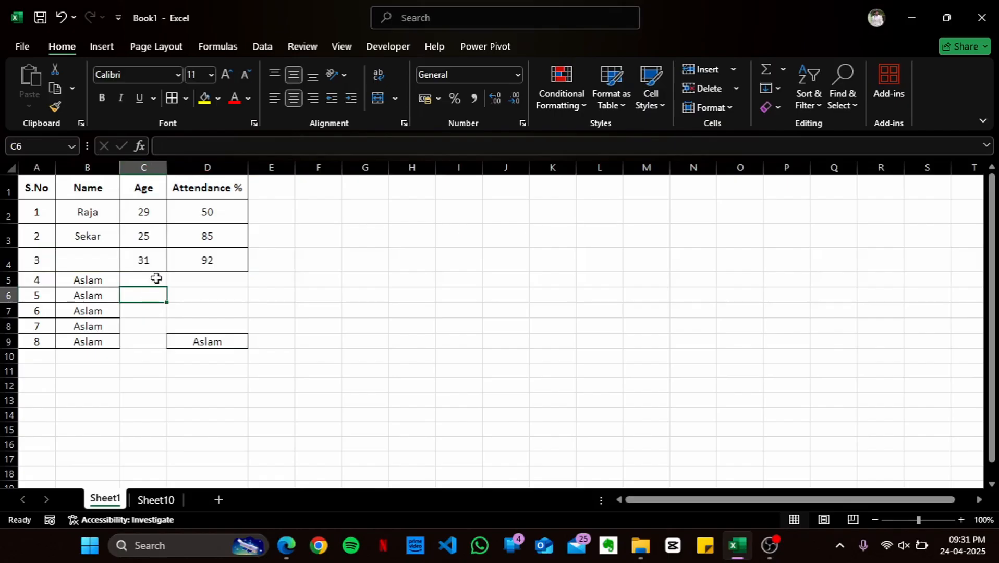
- Select cell A1 and an empty cell, L11, to check their references in the Name Box
click(35, 188)
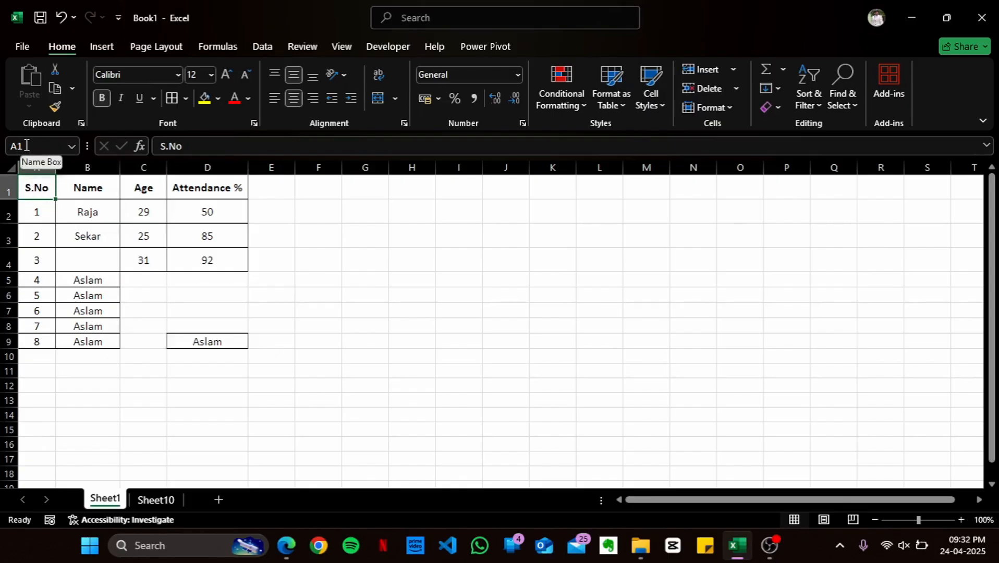
click(603, 368)
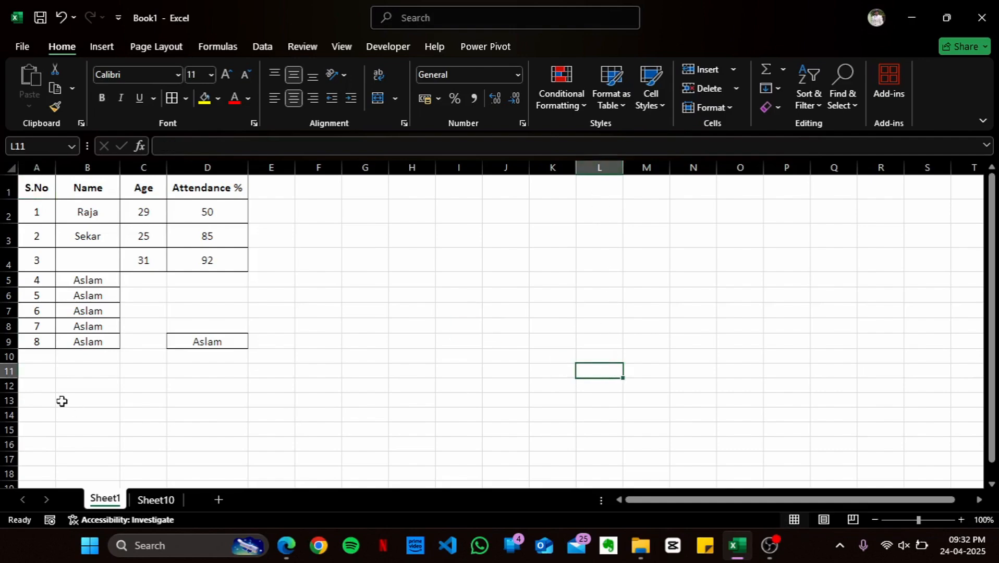
- Select all of column A and look along its length, and select all of row 1 for comparison
click(43, 167)
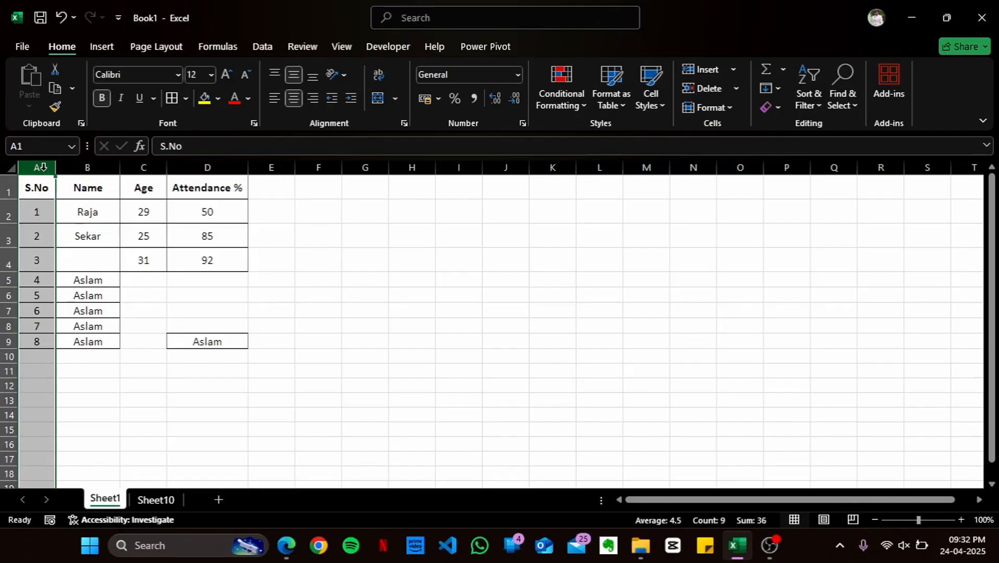
scroll(82, 335, down, 10)
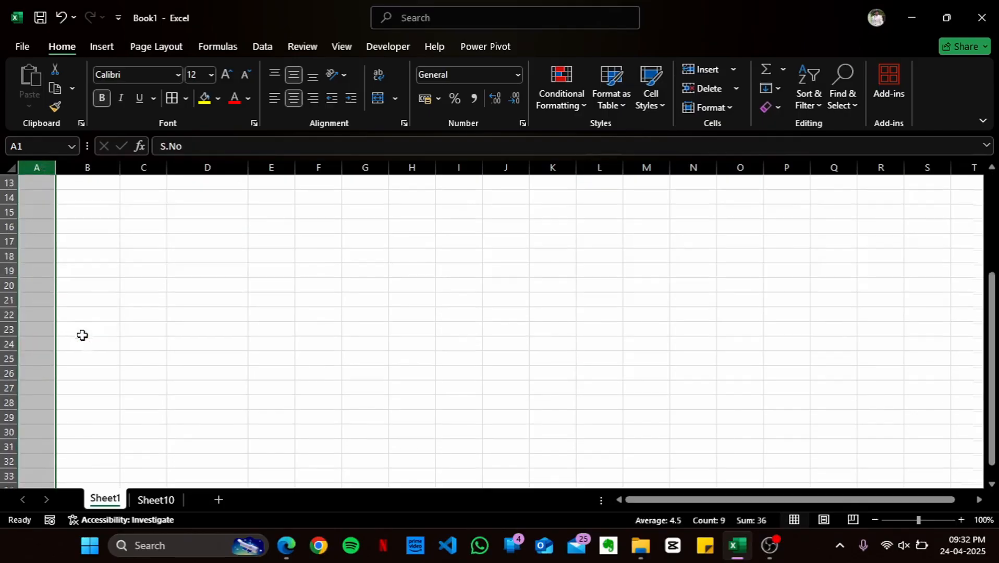
scroll(81, 334, up, 9)
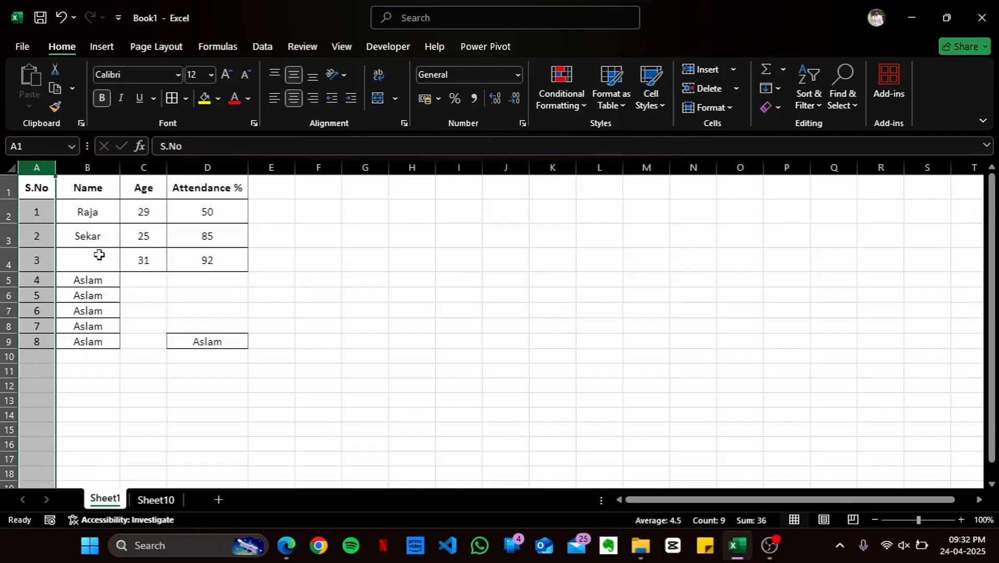
click(87, 225)
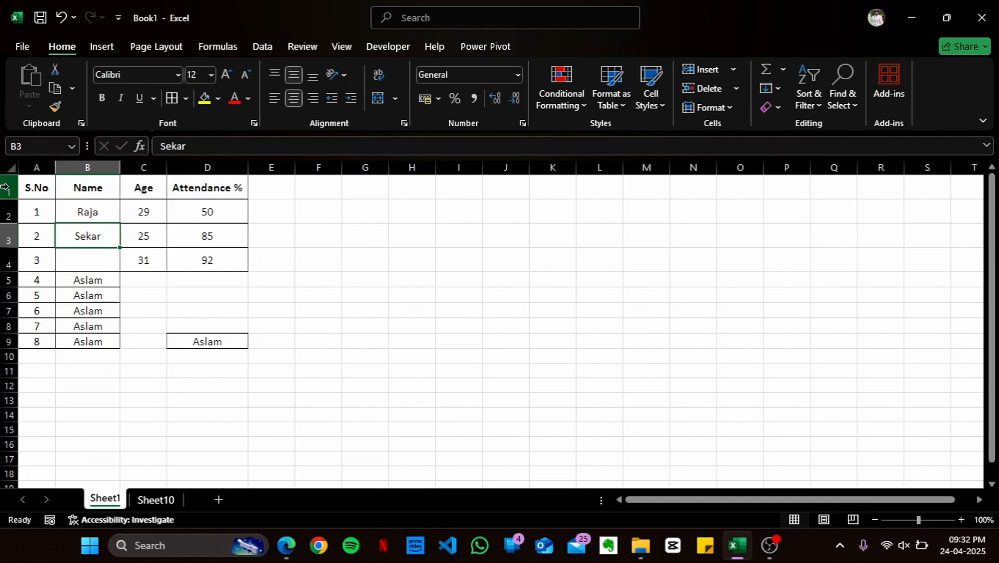
click(5, 188)
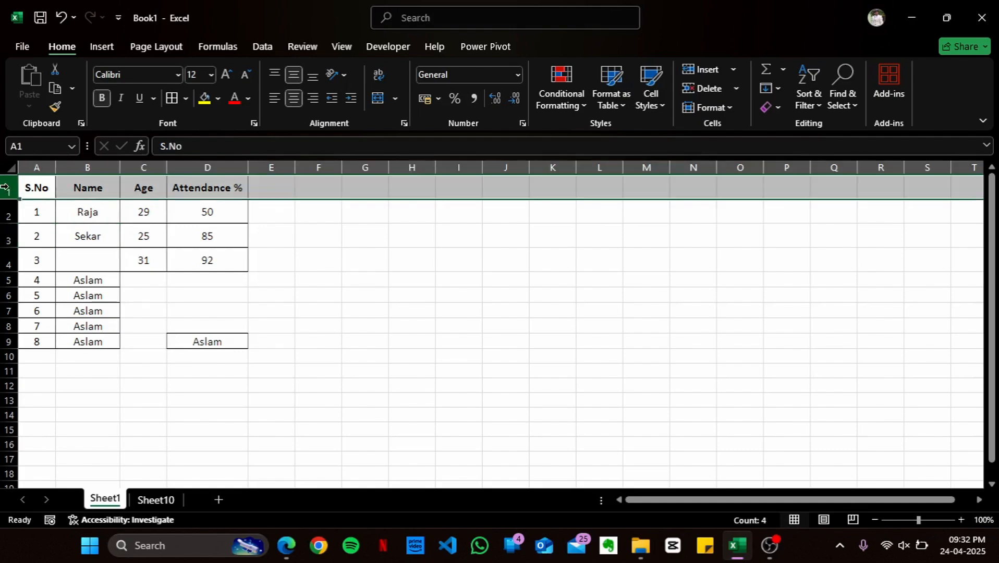
click(60, 236)
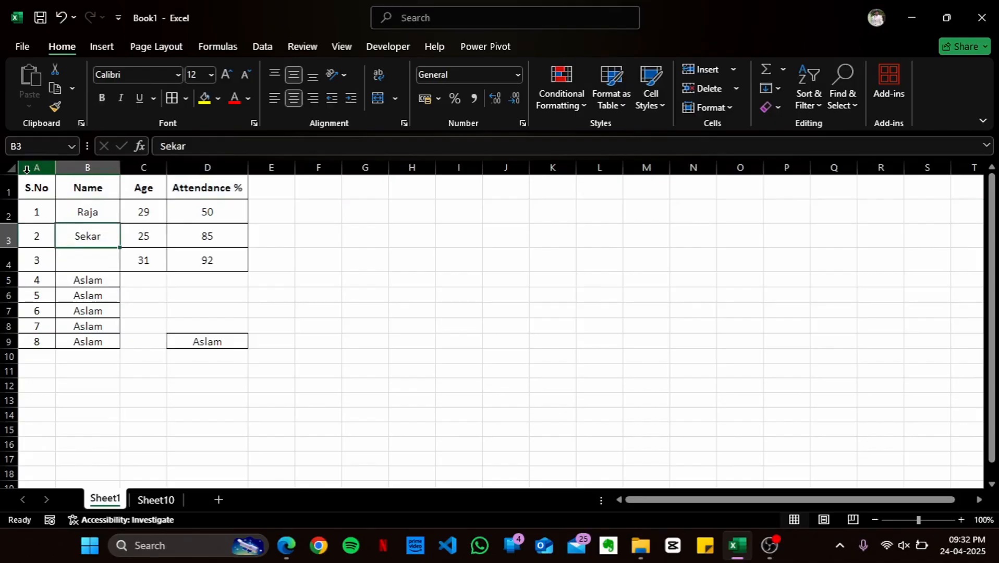
- Search Insert Function for "sum" in cell B3, open the SUM function's arguments, and cancel the insertion
click(140, 146)
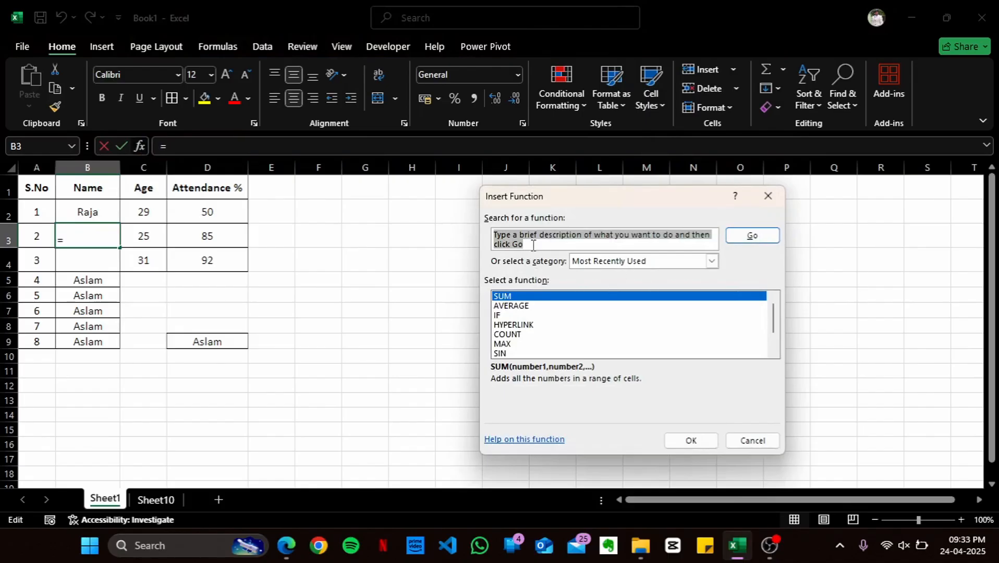
key(BackSpace)
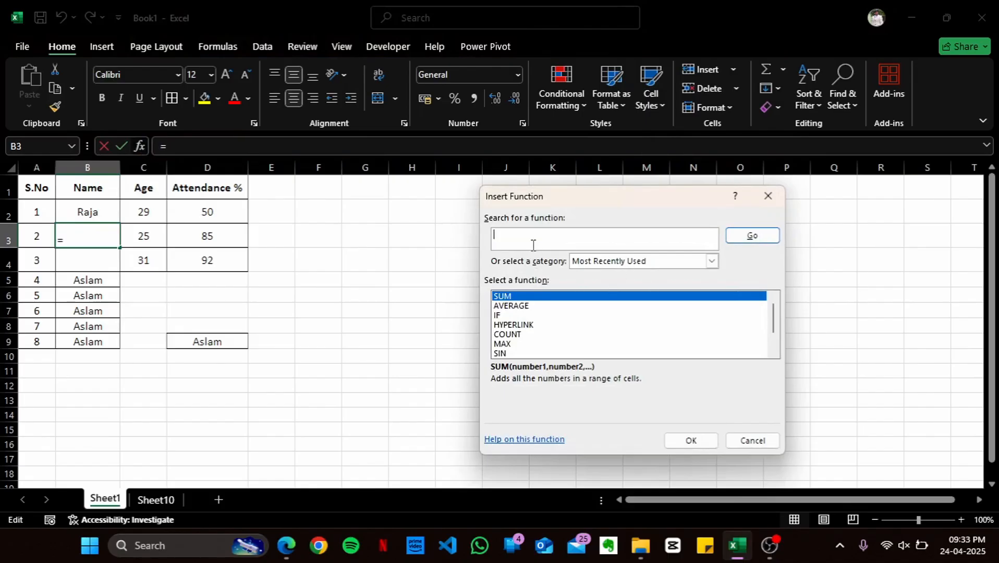
text(sum)
click(751, 247)
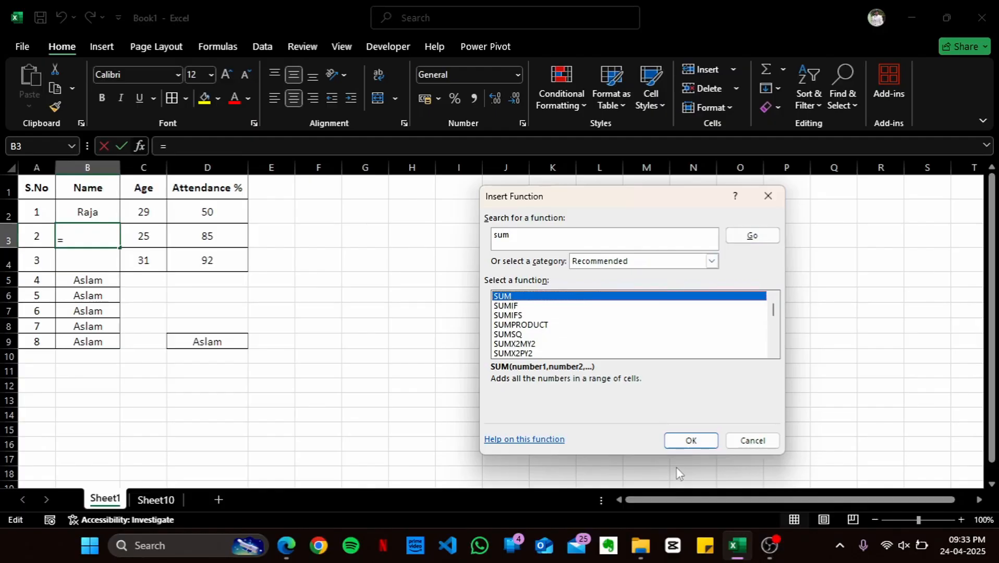
click(691, 441)
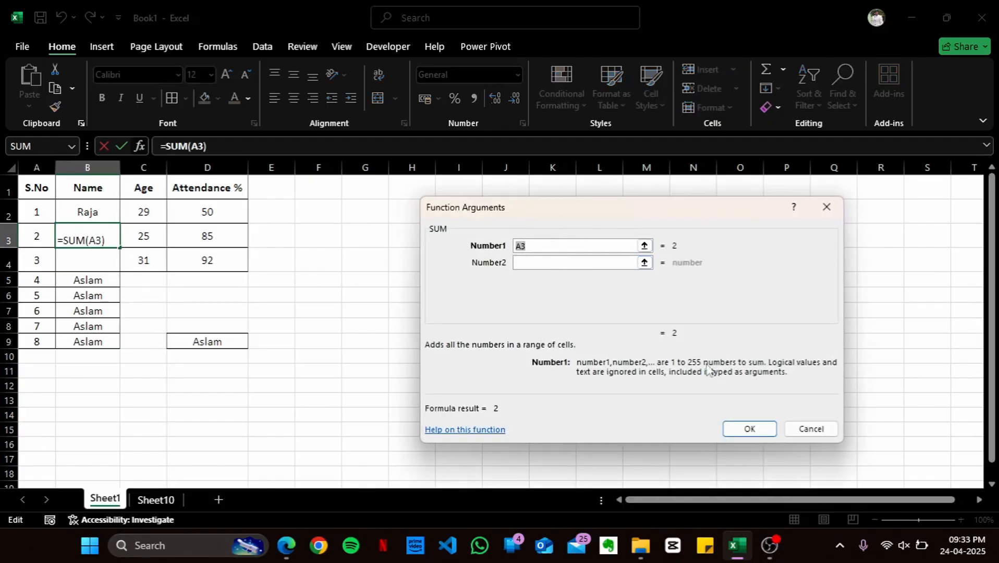
click(808, 429)
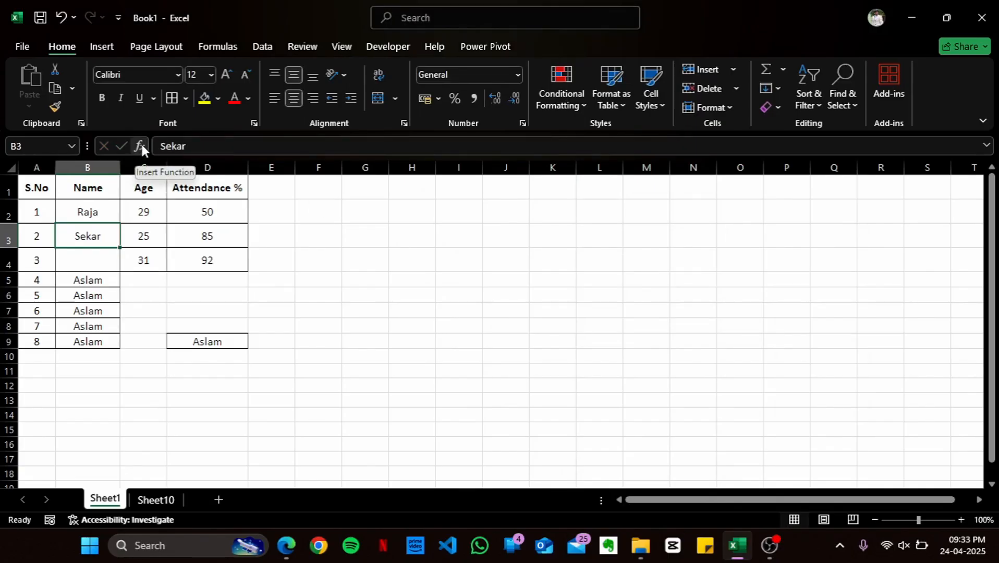
- Enter the formula =sum(D2,D3) in cell E2 to add the first two attendance values
click(285, 218)
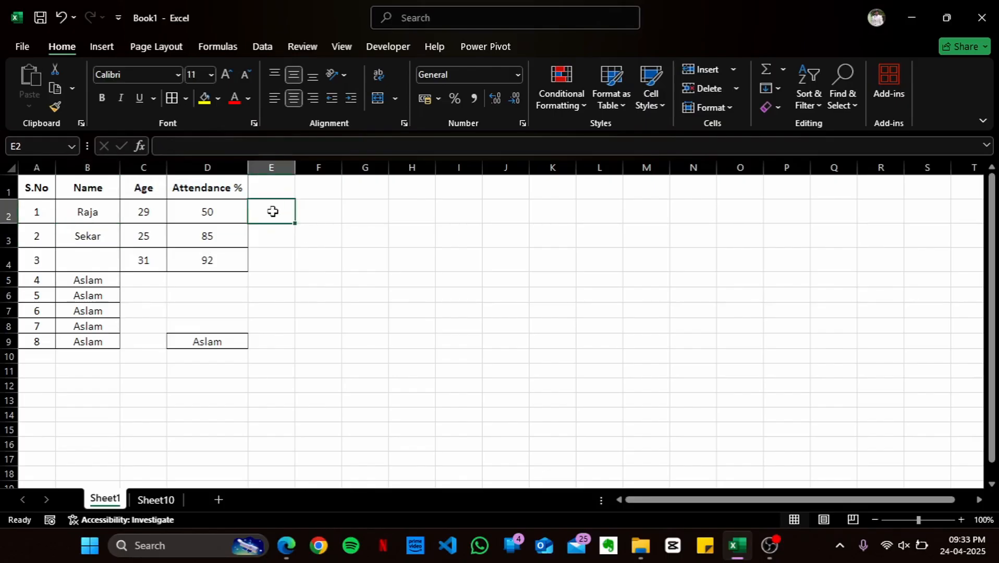
click(186, 146)
text(=)
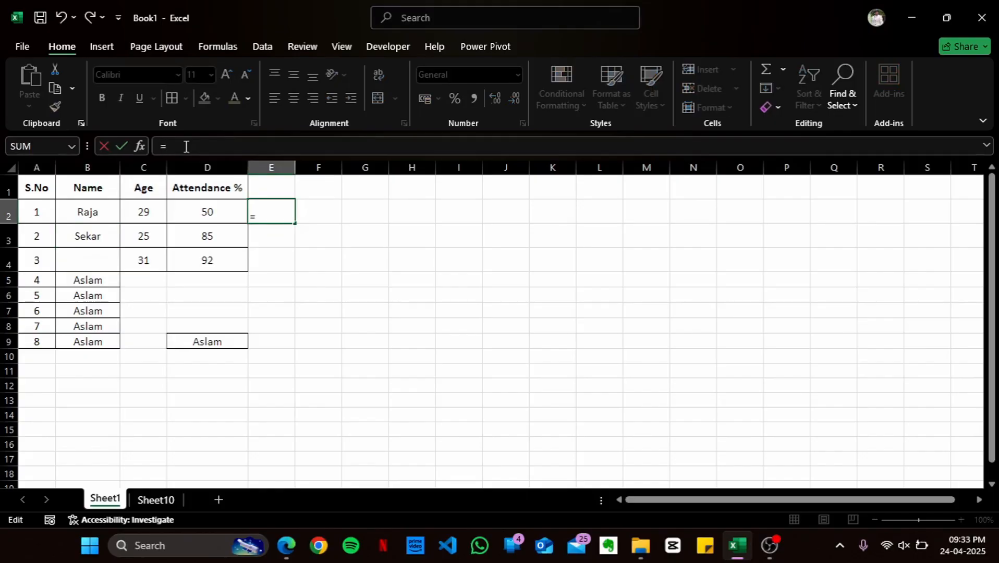
text(sum)
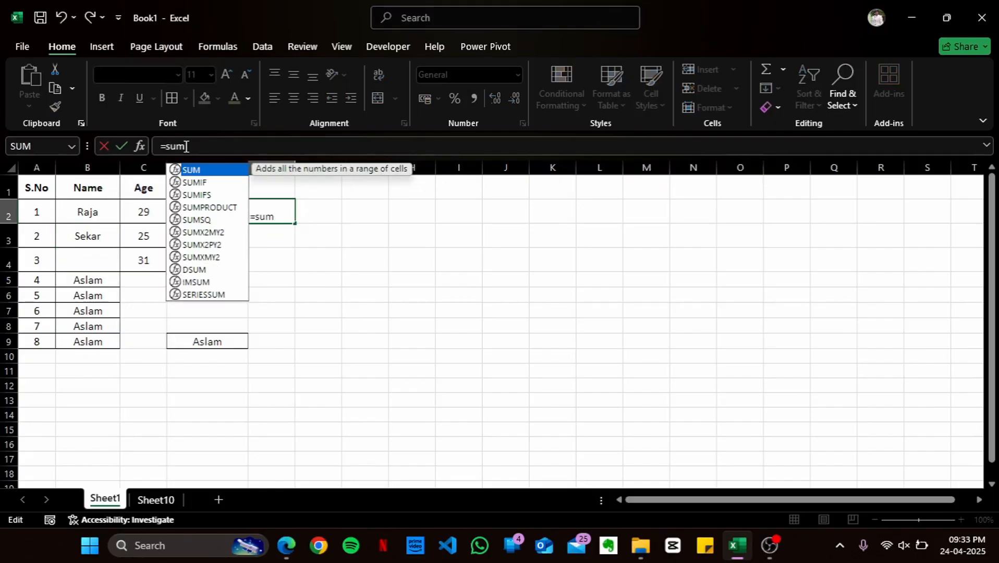
text(()
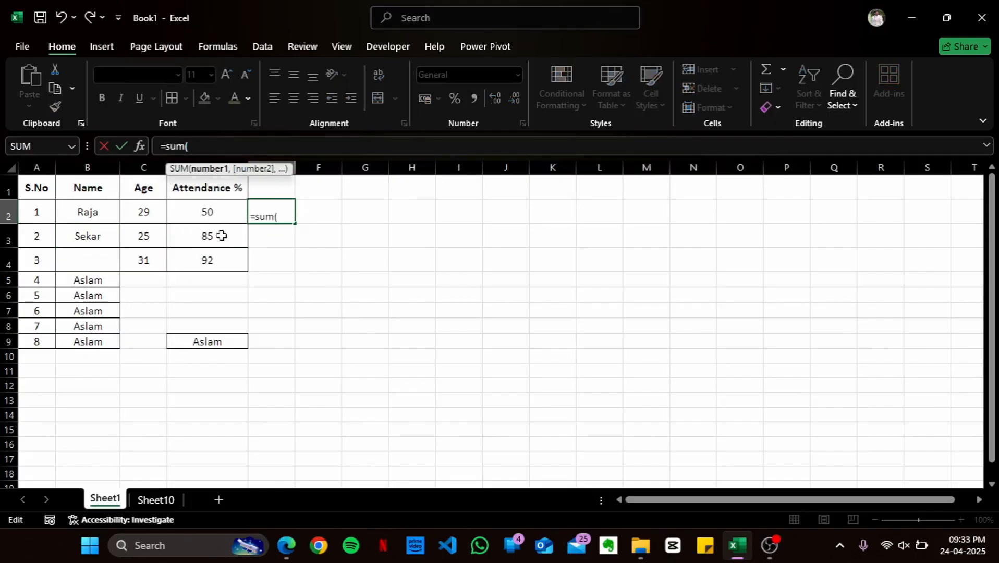
click(218, 218)
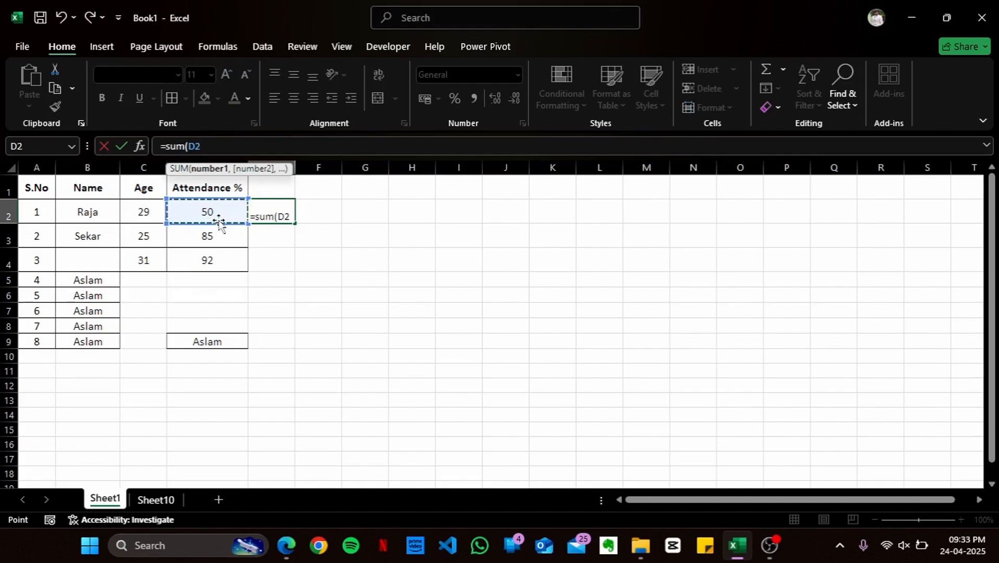
text(,)
click(215, 234)
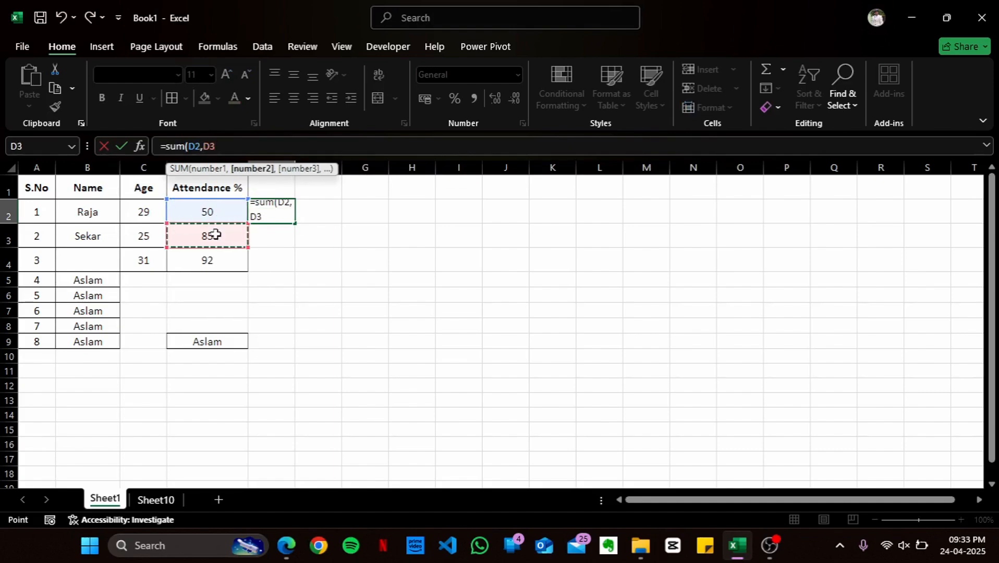
text())
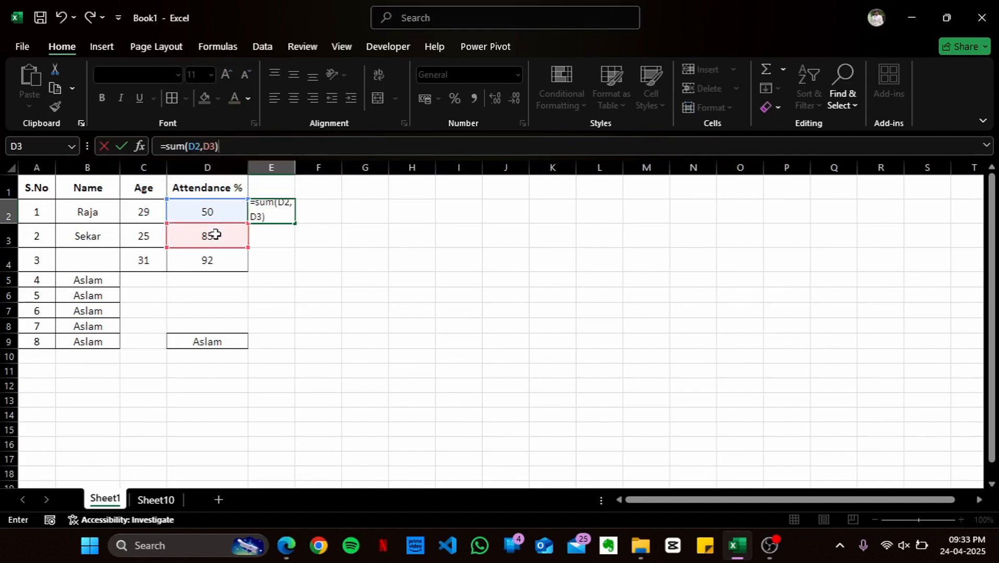
key(Return)
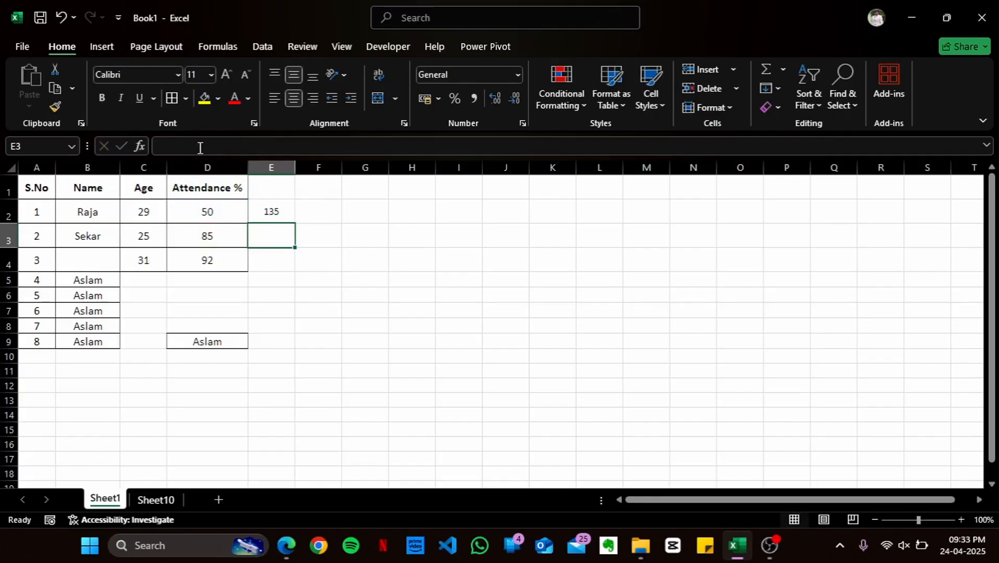
- Clear the SUM formula from cell E2
click(280, 209)
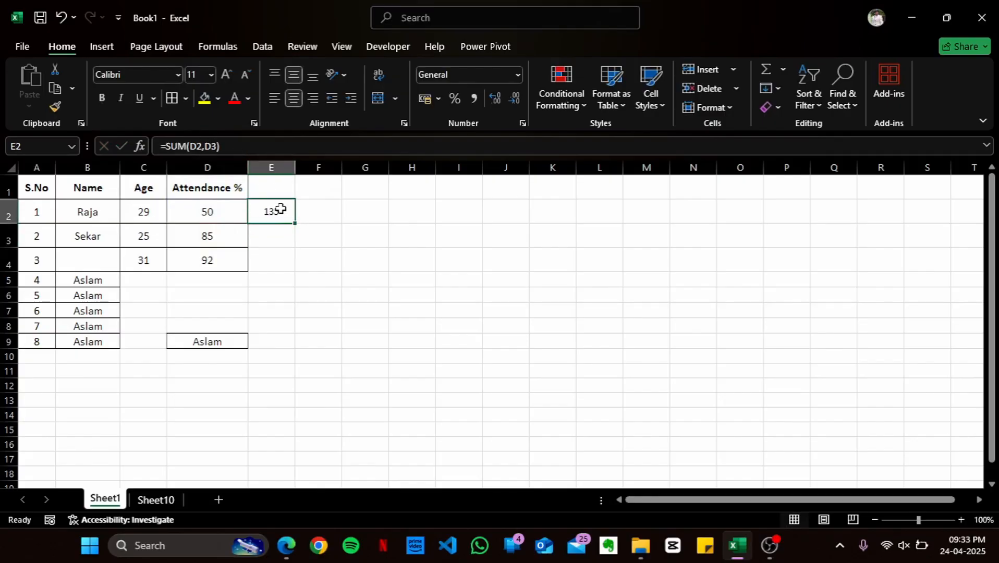
right_click(280, 208)
click(320, 297)
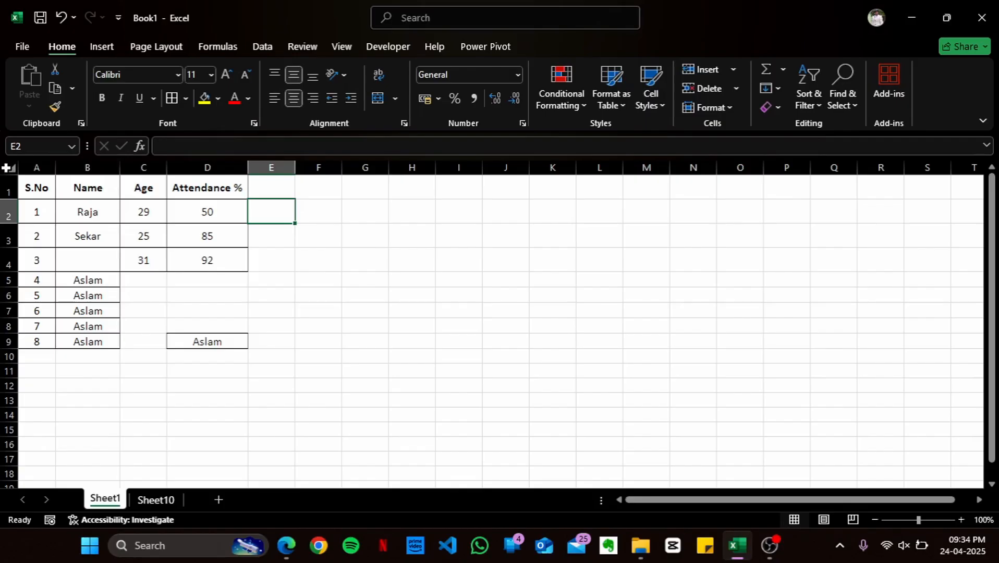
- Select the entire worksheet at once, and return the selection to the single cell C3
key(F2)
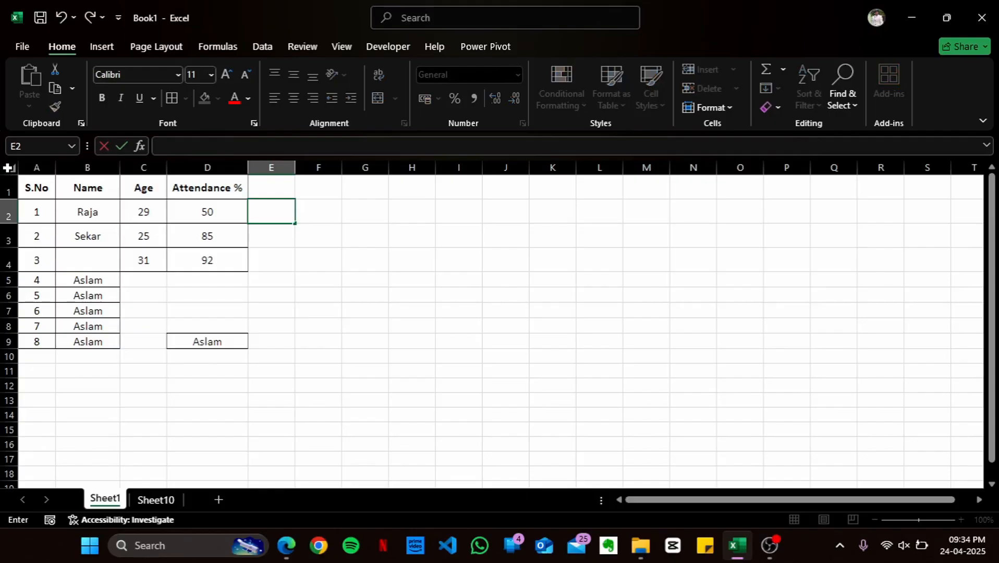
click(8, 168)
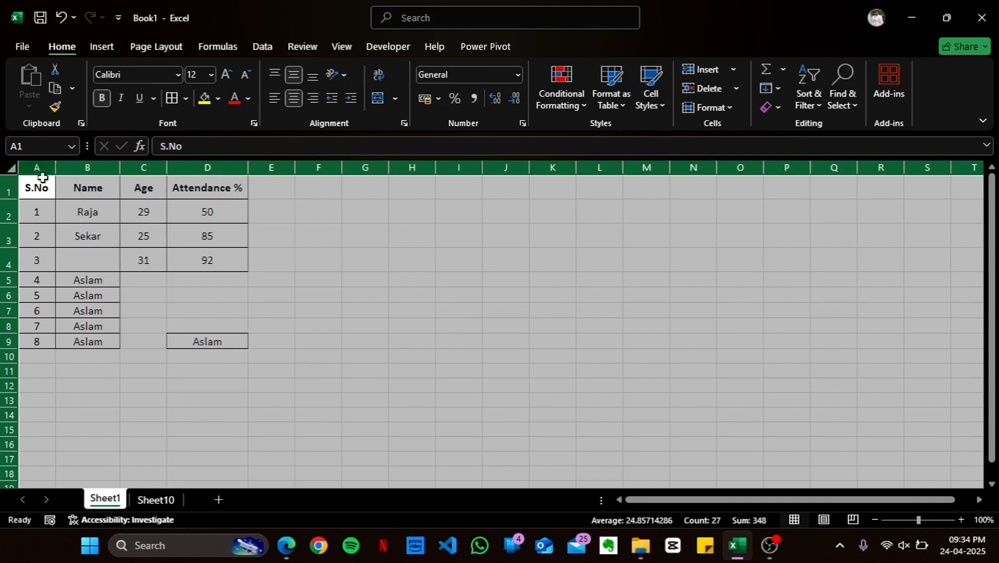
click(148, 238)
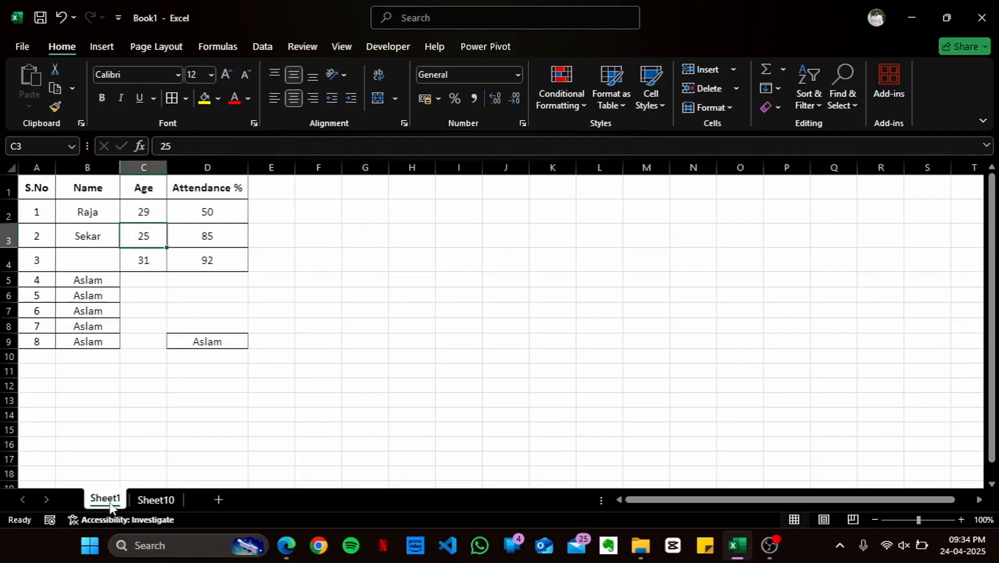
- Add three new blank worksheets between Sheet1 and Sheet10
click(219, 501)
click(265, 502)
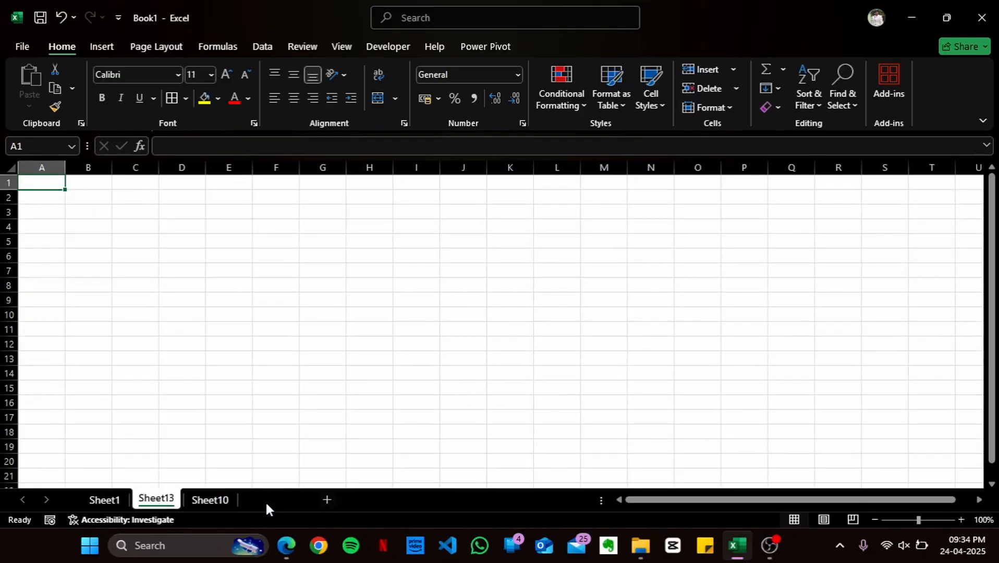
click(328, 501)
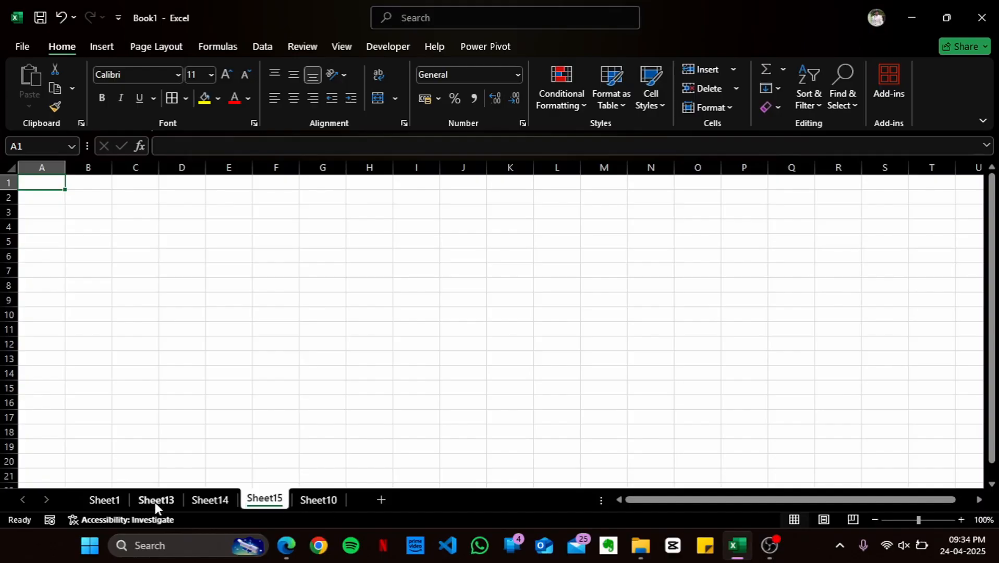